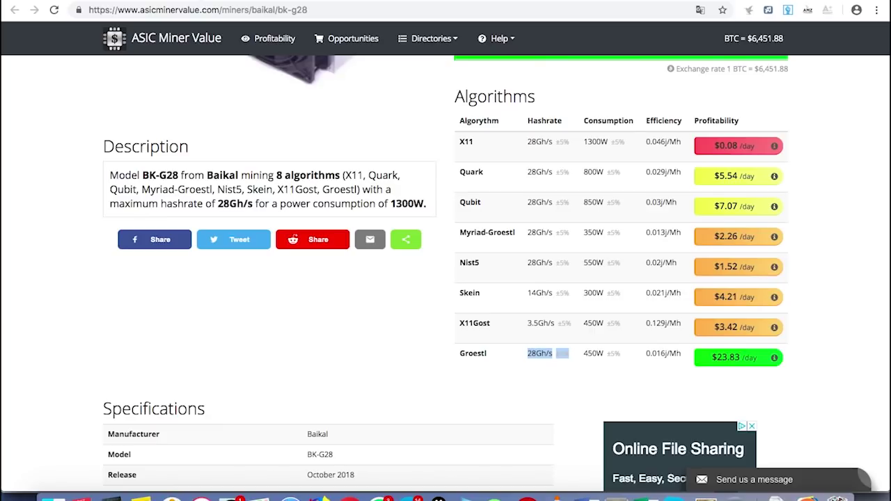
Switch to the BaikalMiner status page and examine the hashrate graphs, the per-device temperature and share figures, and the active pool
click(209, 0)
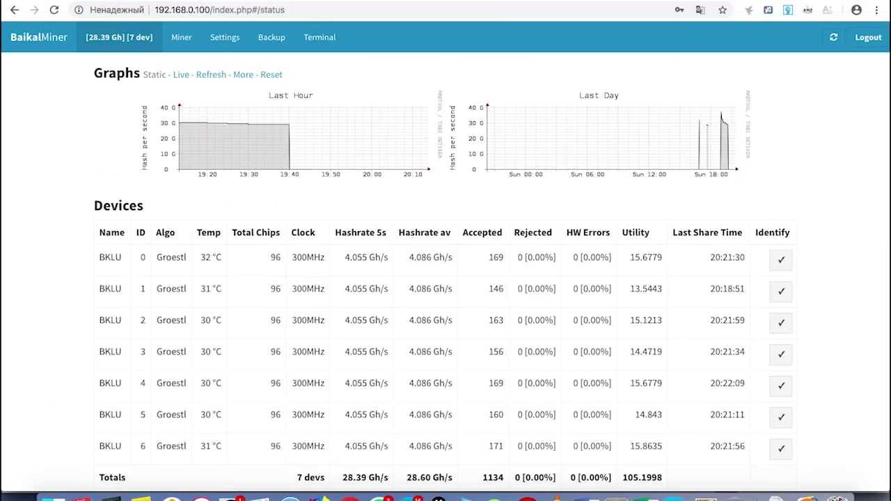
scroll(39, 259, down, 3)
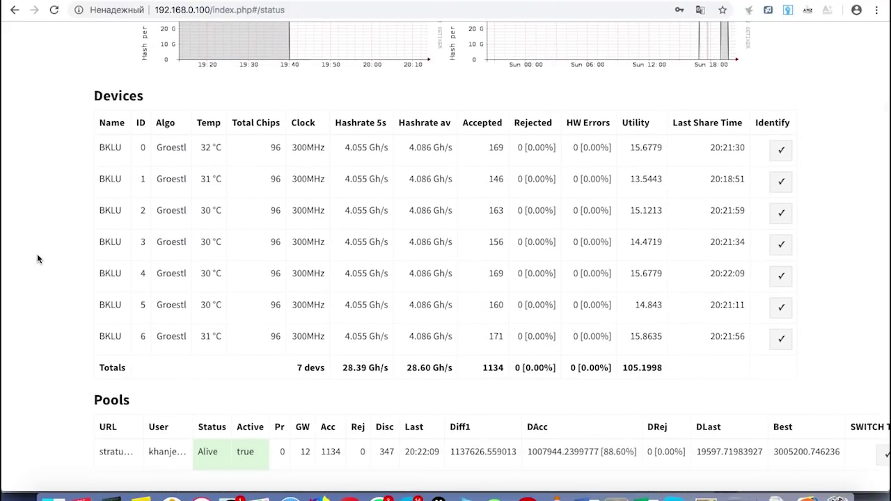
scroll(60, 242, up, 3)
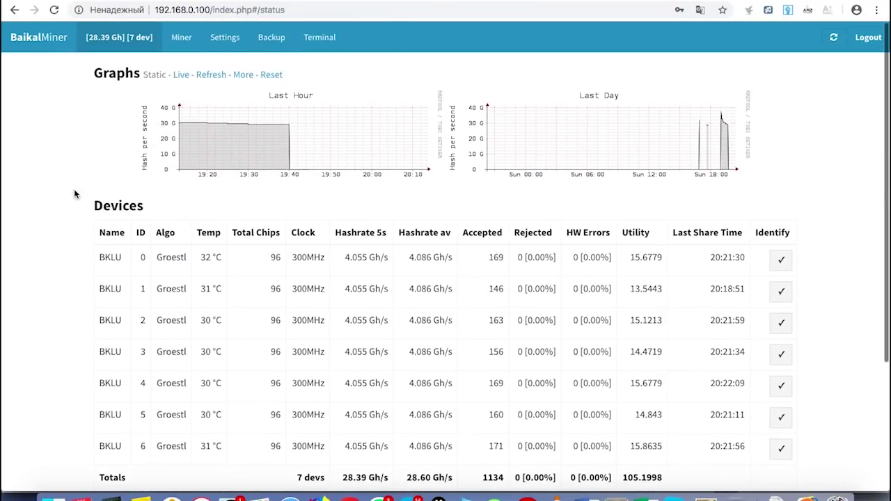
click(186, 39)
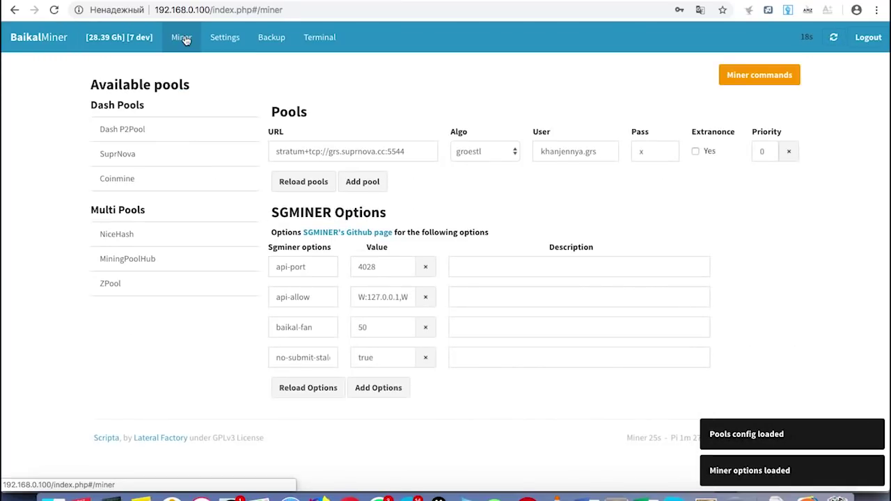
click(119, 36)
scroll(88, 222, down, 4)
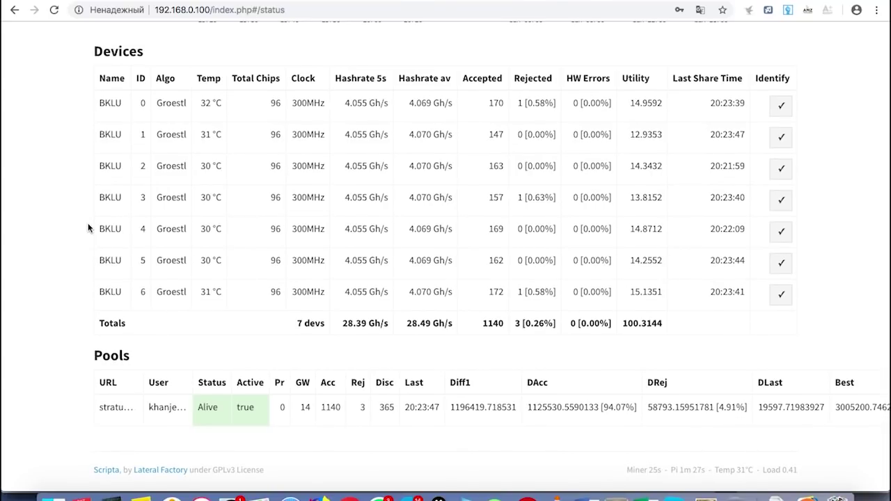
scroll(88, 227, up, 1)
scroll(88, 226, up, 2)
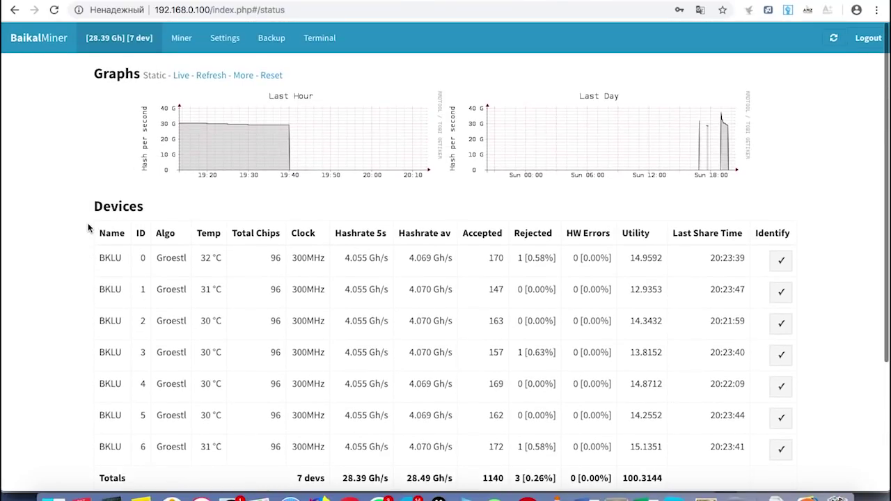
scroll(87, 227, down, 2)
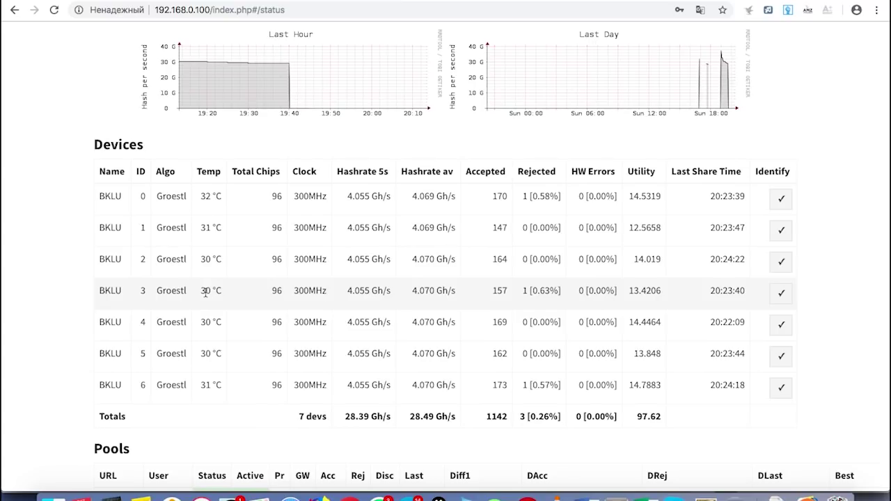
scroll(205, 293, down, 3)
mouse_move(122, 389)
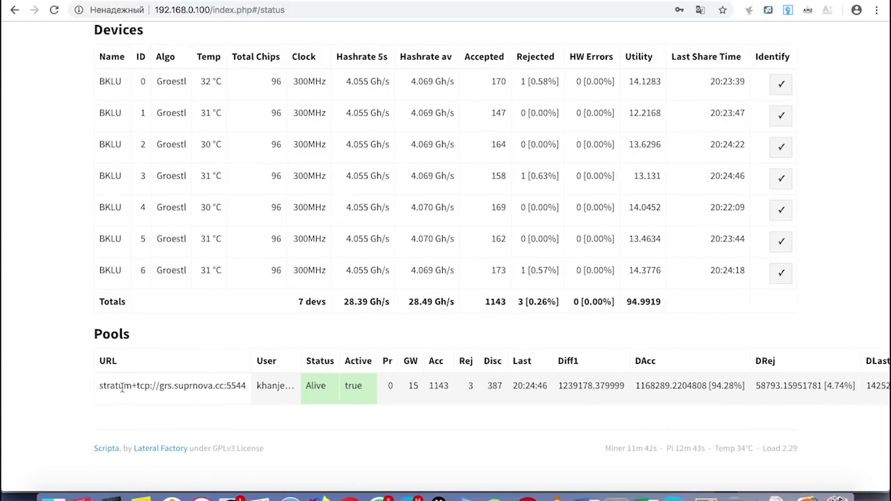
scroll(122, 388, up, 5)
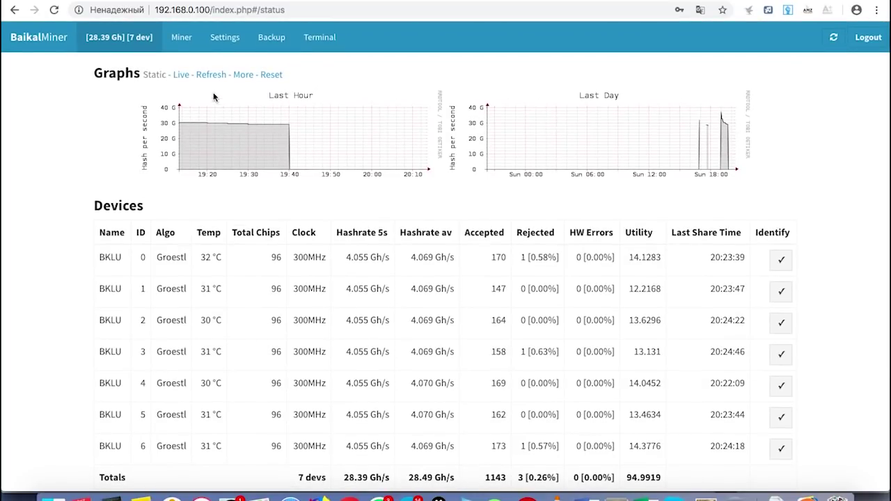
Add the preset NiceHash, MiningPoolHub and ZPool pools to the miner's pool list
click(183, 44)
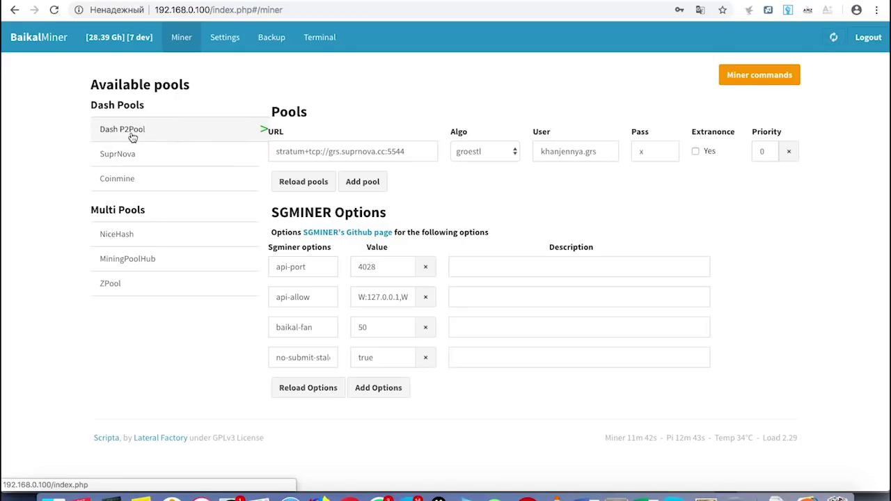
click(108, 237)
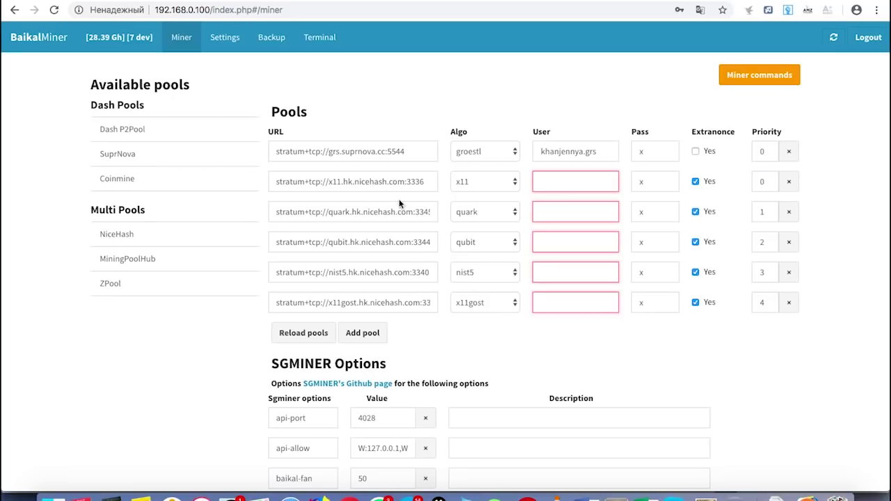
click(148, 261)
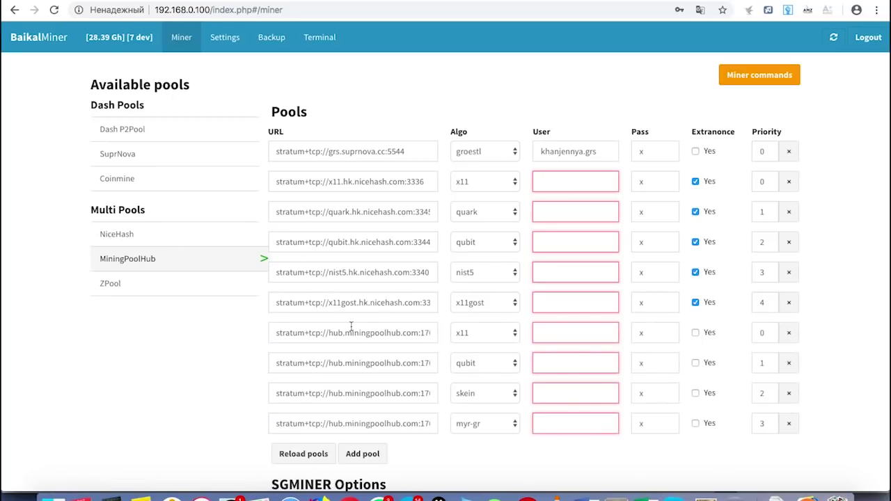
scroll(353, 302, down, 2)
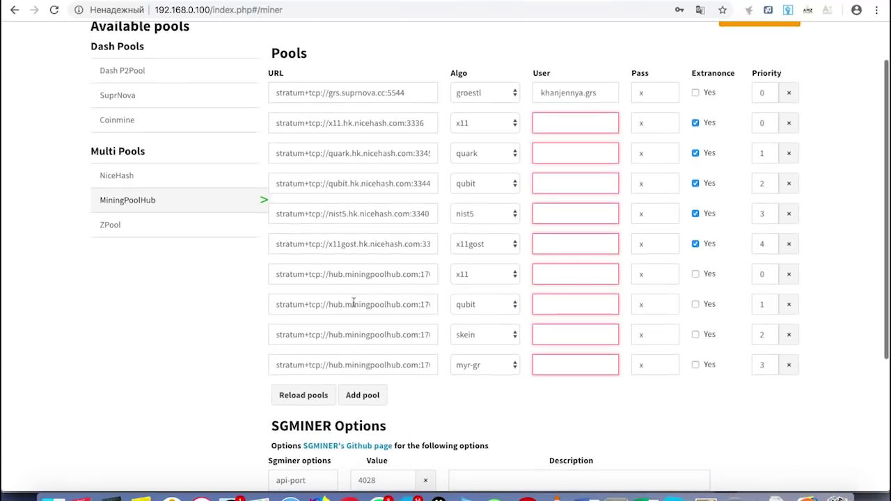
click(162, 227)
scroll(696, 226, up, 2)
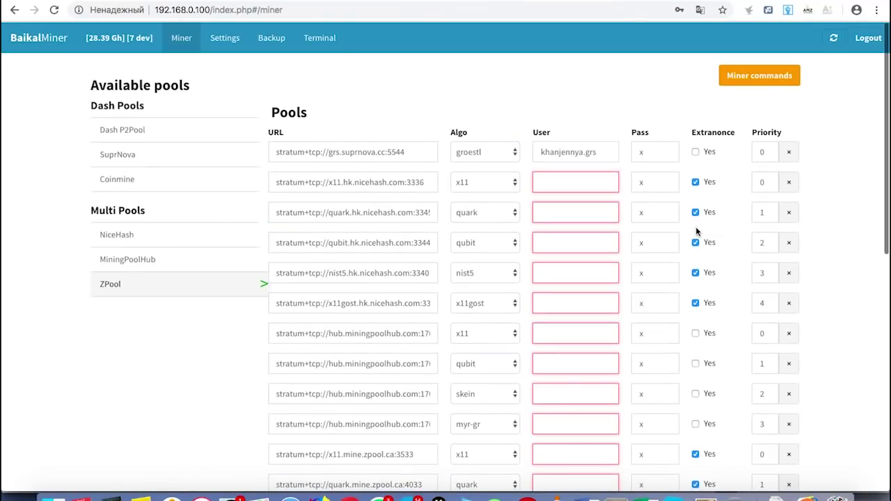
Delete all the added NiceHash, MiningPoolHub and ZPool entries, keeping only the grs.suprnova.cc:5544 pool
click(789, 182)
click(788, 182)
click(789, 182)
click(789, 181)
click(789, 182)
triple_click(789, 182)
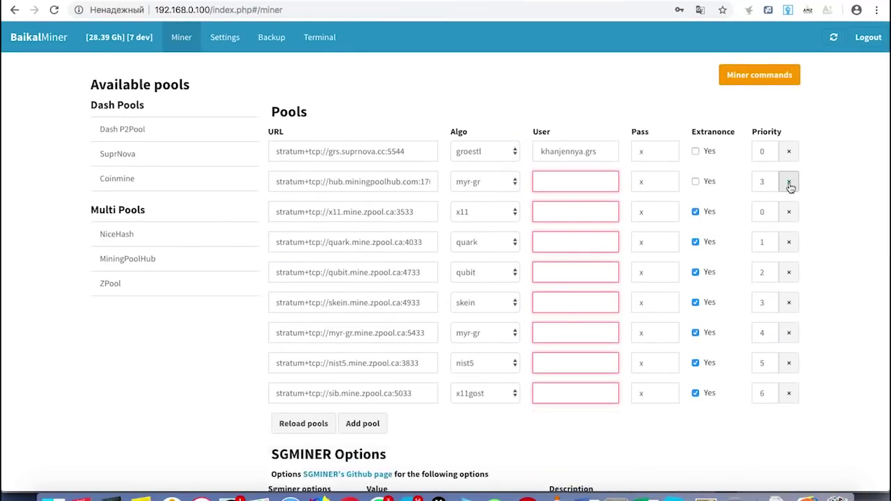
double_click(789, 182)
double_click(789, 182)
triple_click(789, 182)
click(789, 182)
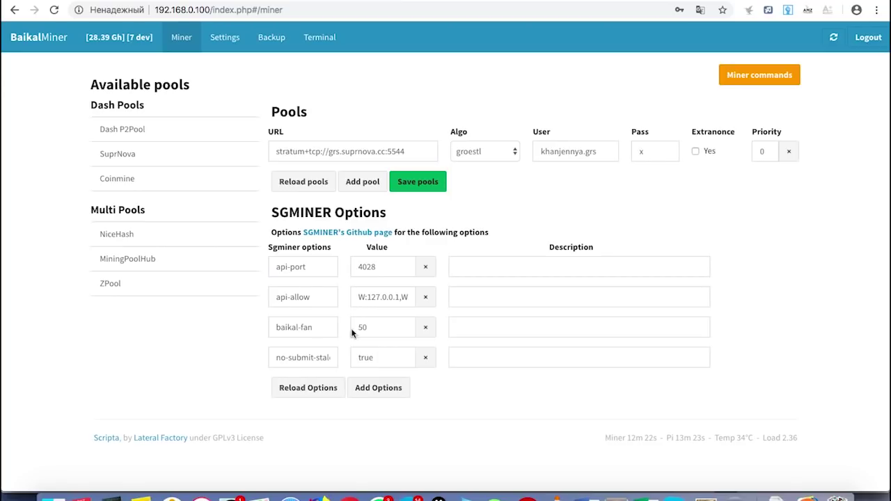
Remove the baikal-fan entry from the SGMINER options and add a new option row
click(423, 328)
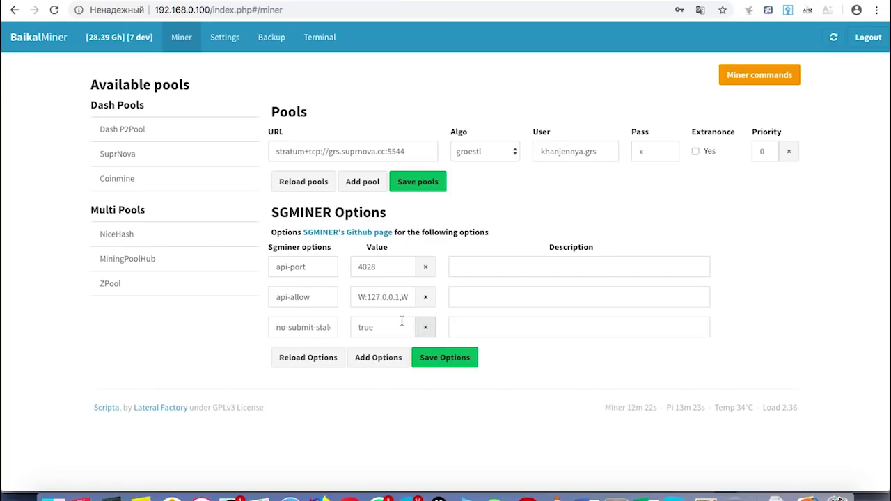
click(380, 359)
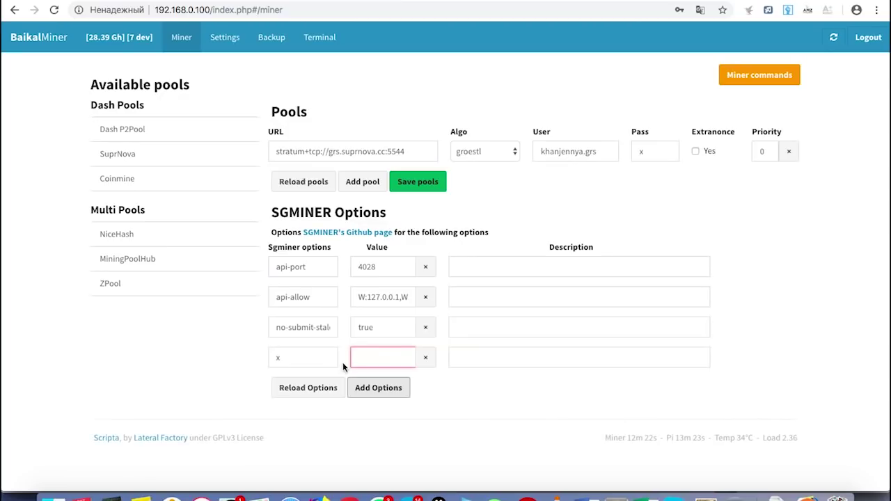
click(298, 357)
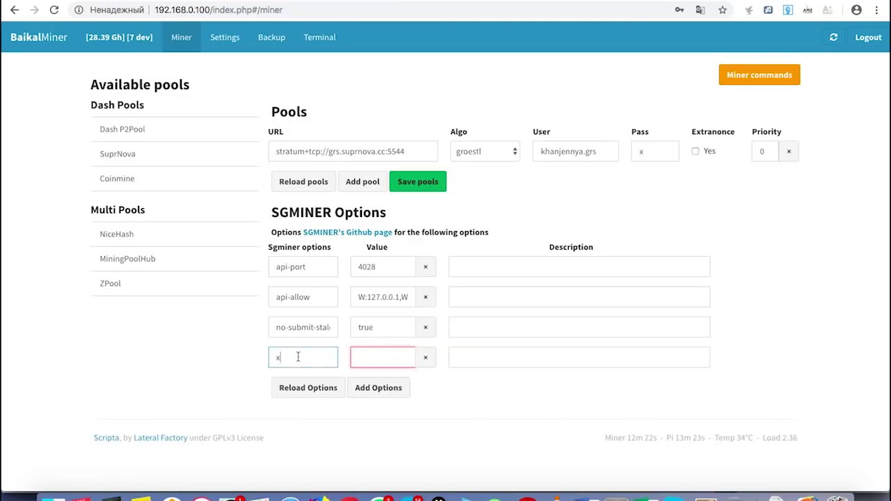
click(316, 266)
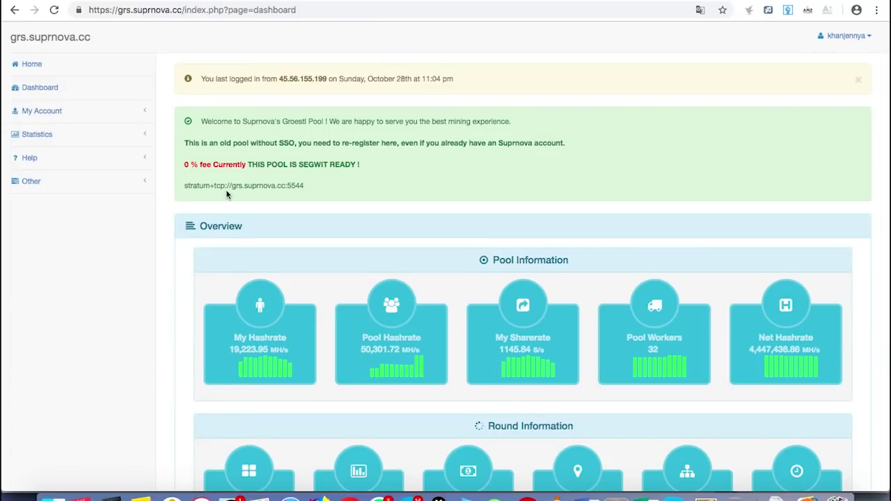
Review the pool, round, account and worker information on the grs.suprnova.cc dashboard
scroll(209, 181, down, 1)
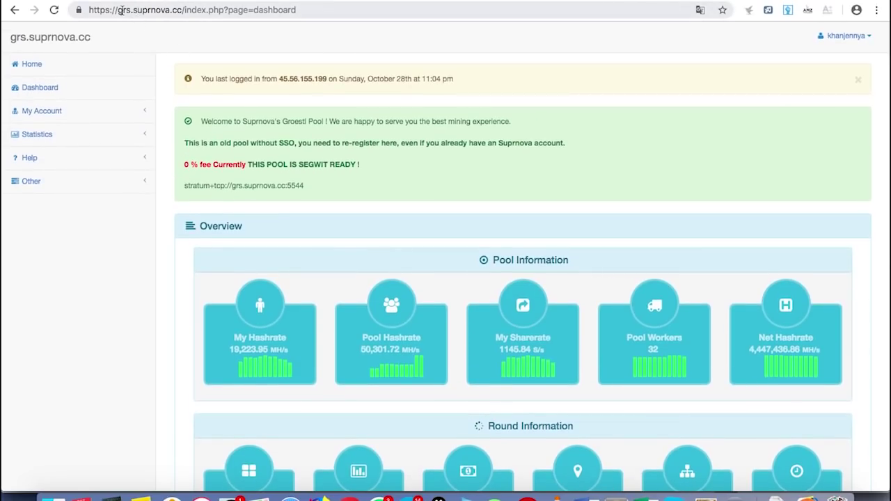
scroll(199, 248, down, 5)
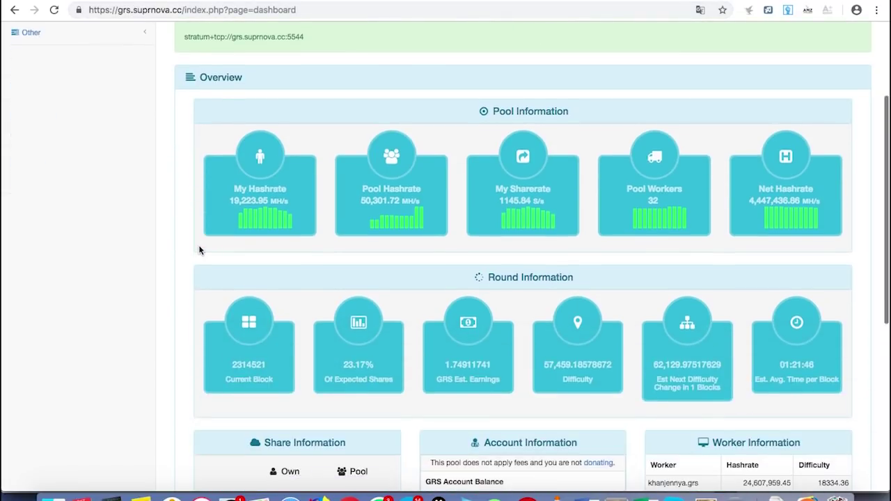
scroll(189, 217, down, 5)
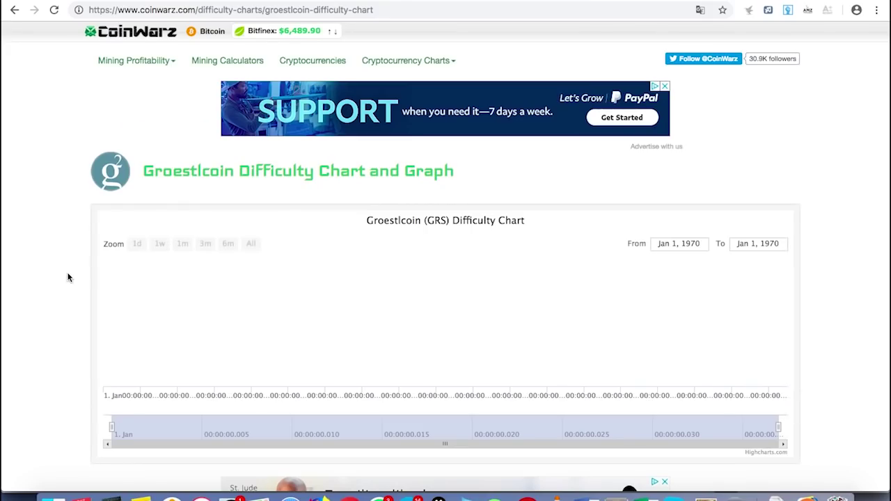
Reload the CoinWarz Groestlcoin difficulty chart page
scroll(68, 278, down, 3)
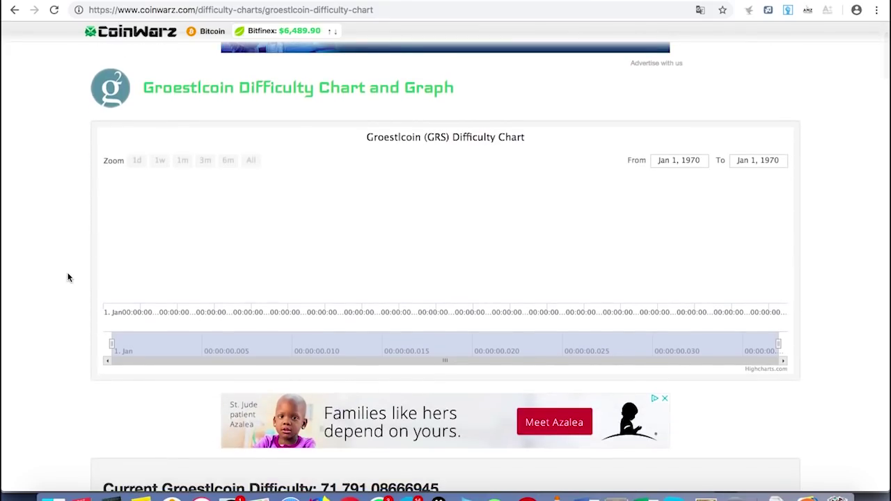
scroll(68, 278, up, 3)
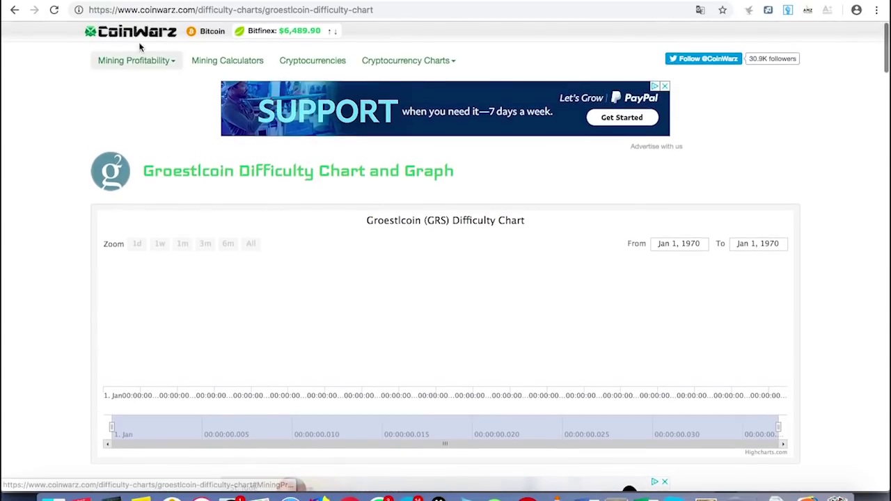
click(177, 9)
key(Return)
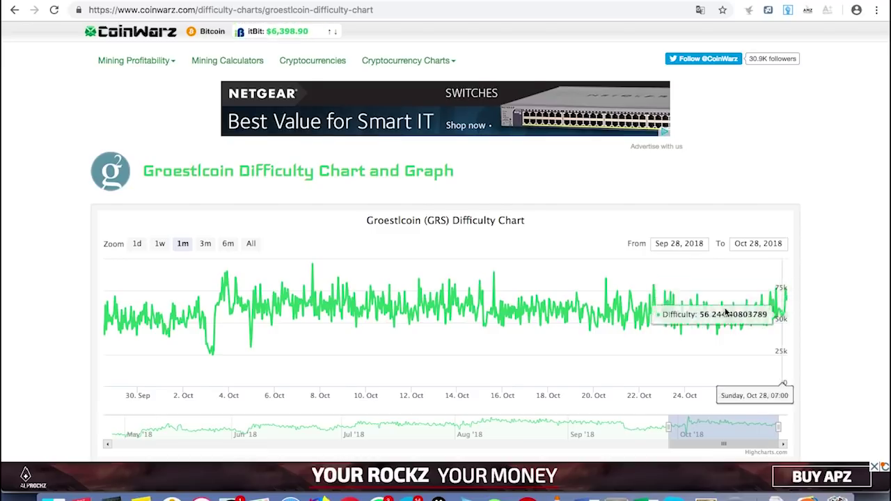
Examine the Groestlcoin difficulty chart, the 1, 7, 30 and 90 day difficulty changes, and the average daily difficulty table
scroll(690, 325, down, 2)
scroll(690, 324, down, 1)
scroll(690, 324, up, 1)
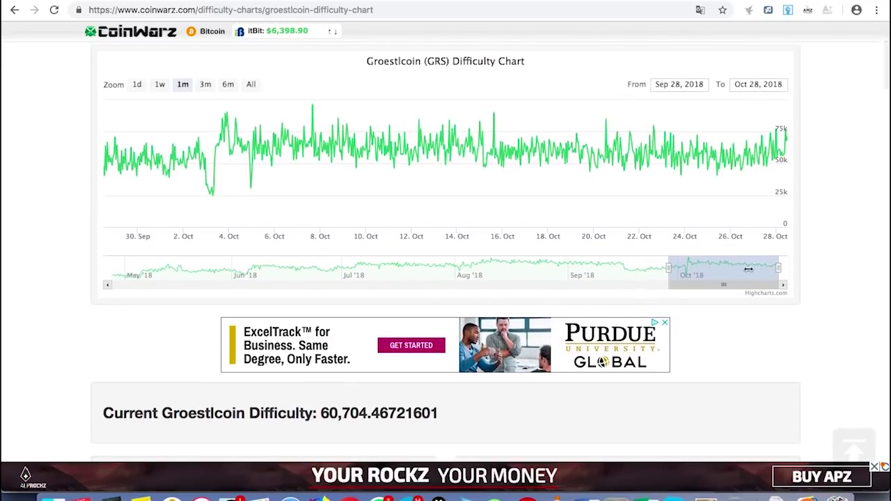
scroll(457, 390, down, 5)
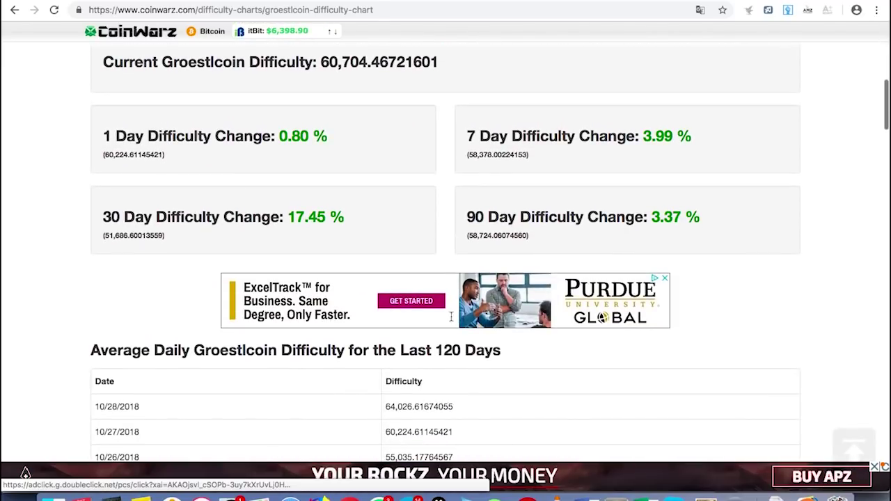
scroll(436, 240, down, 3)
scroll(436, 240, up, 5)
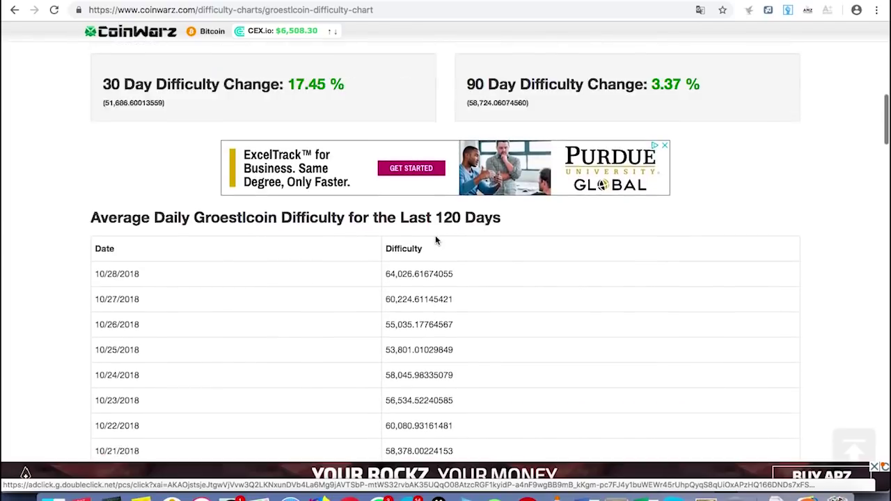
scroll(436, 240, up, 2)
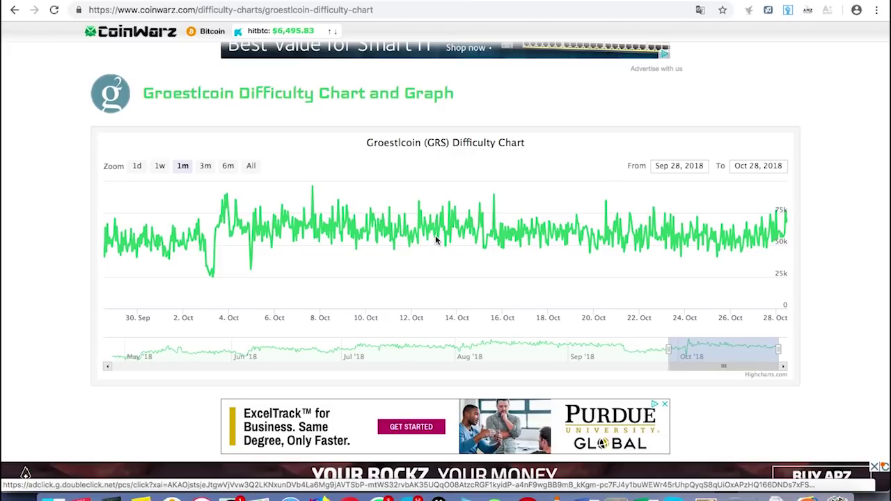
scroll(436, 240, down, 5)
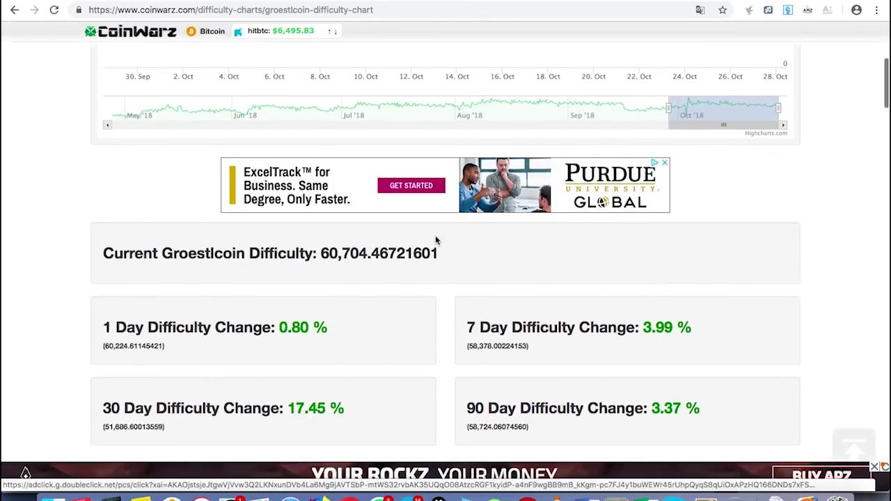
scroll(444, 236, down, 2)
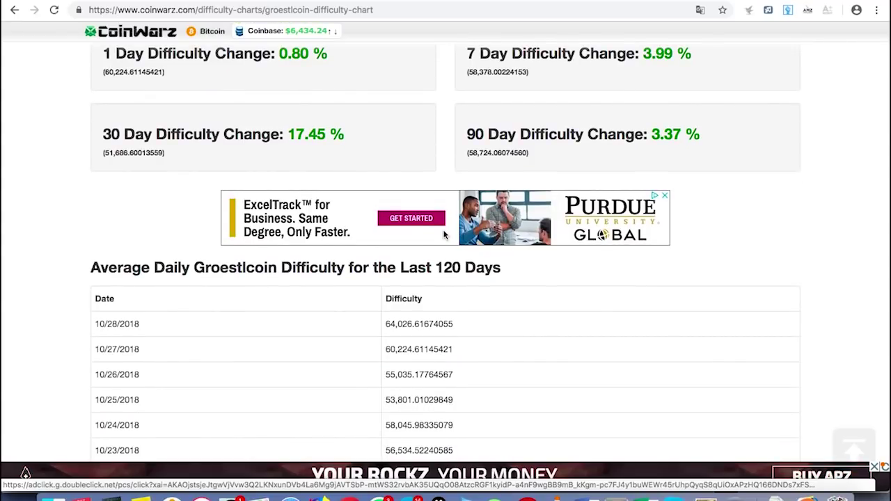
scroll(445, 235, up, 2)
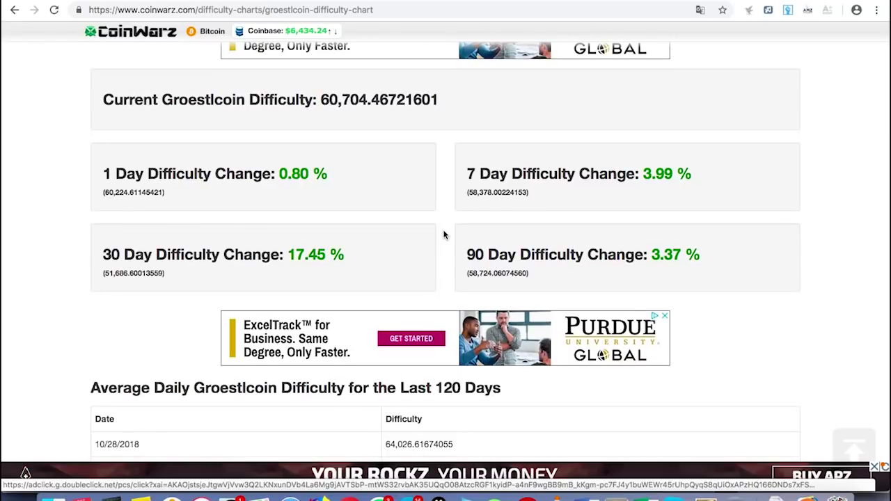
scroll(445, 235, down, 2)
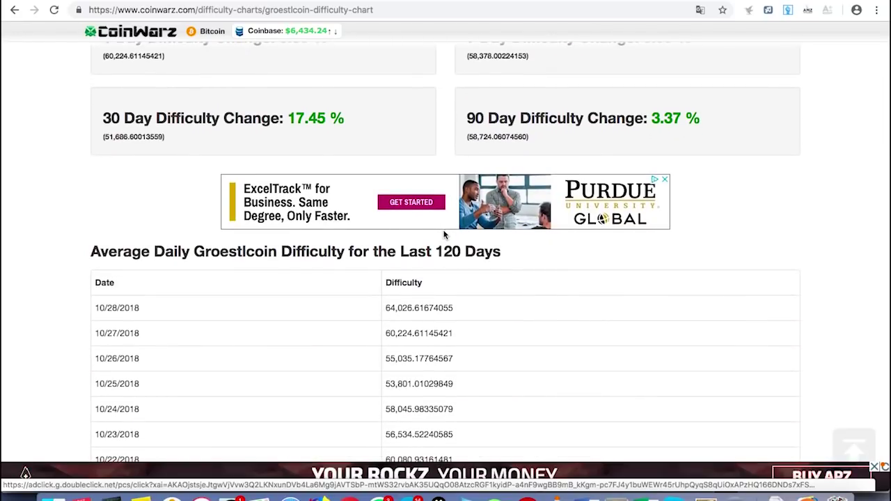
scroll(444, 235, down, 3)
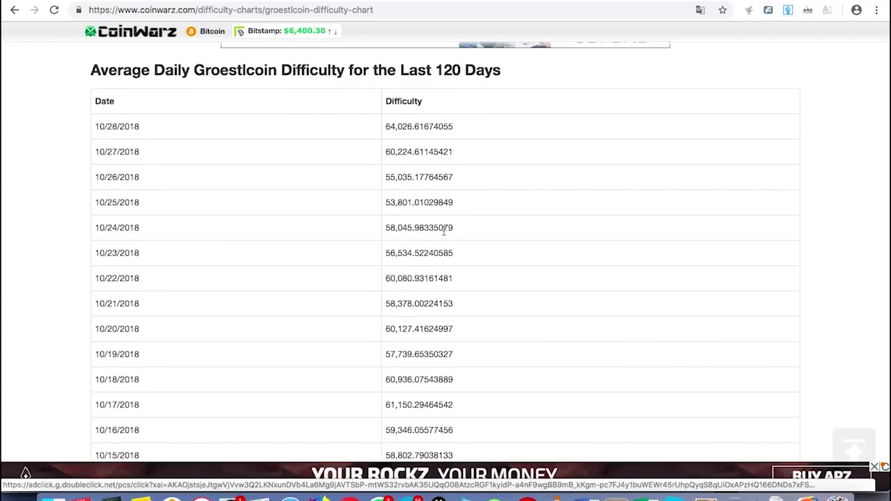
Review the rest of the average daily difficulty table, then the one-month Groestlcoin difficulty chart on CoinWarz
scroll(445, 231, down, 4)
scroll(444, 234, up, 12)
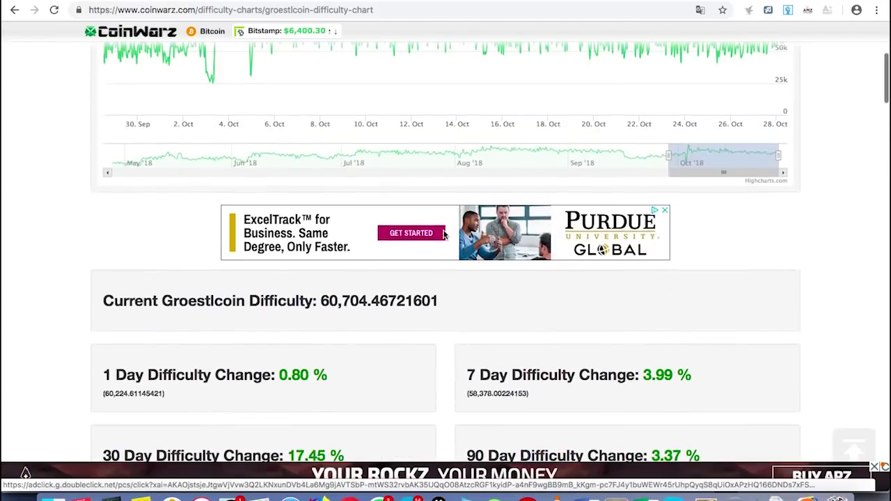
scroll(444, 235, up, 2)
scroll(444, 235, up, 2)
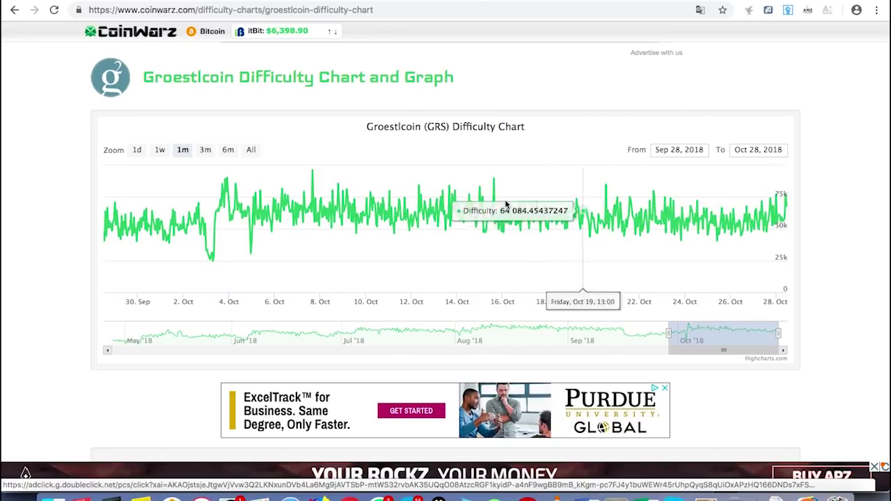
scroll(427, 211, up, 2)
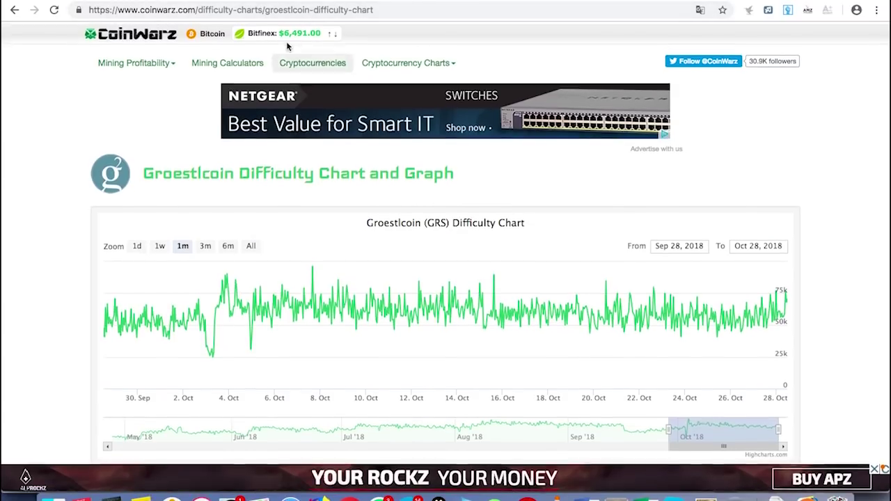
Switch to the CoinMarketCap Groestlcoin page and examine its market cap, trading volume, supply and all-time price chart
click(320, 2)
scroll(283, 295, down, 7)
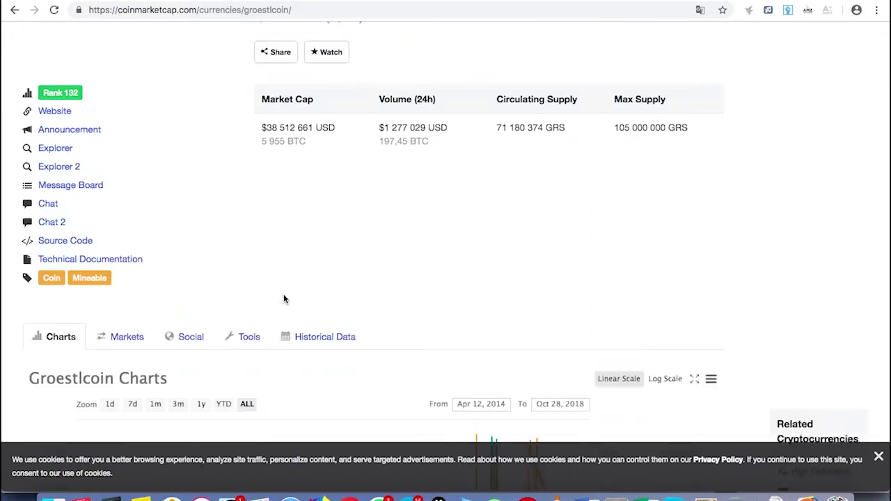
scroll(159, 255, down, 1)
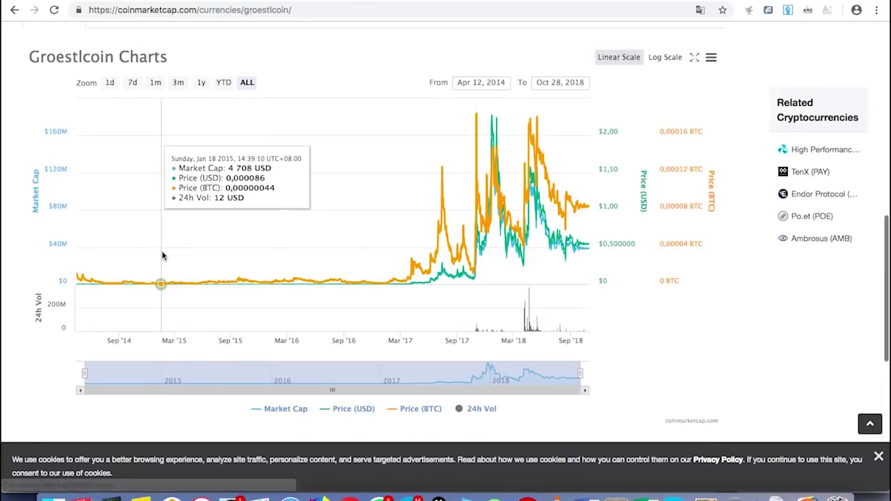
scroll(161, 255, up, 1)
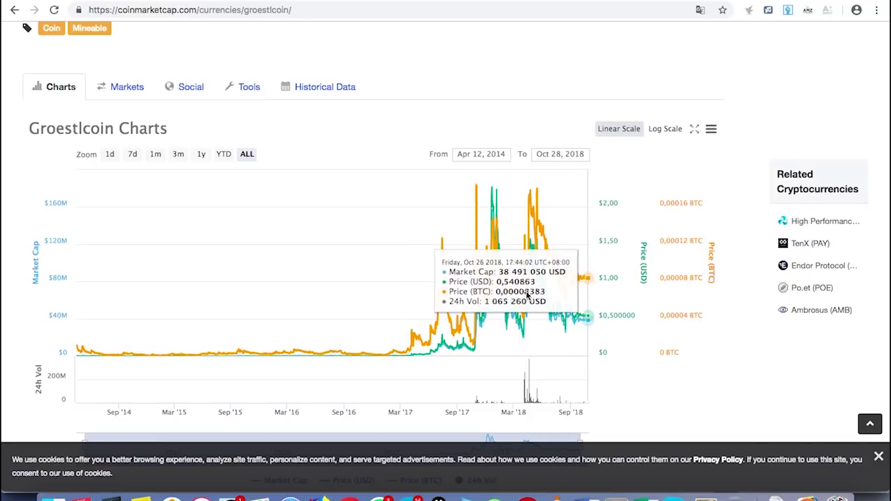
scroll(558, 289, down, 7)
scroll(519, 297, up, 10)
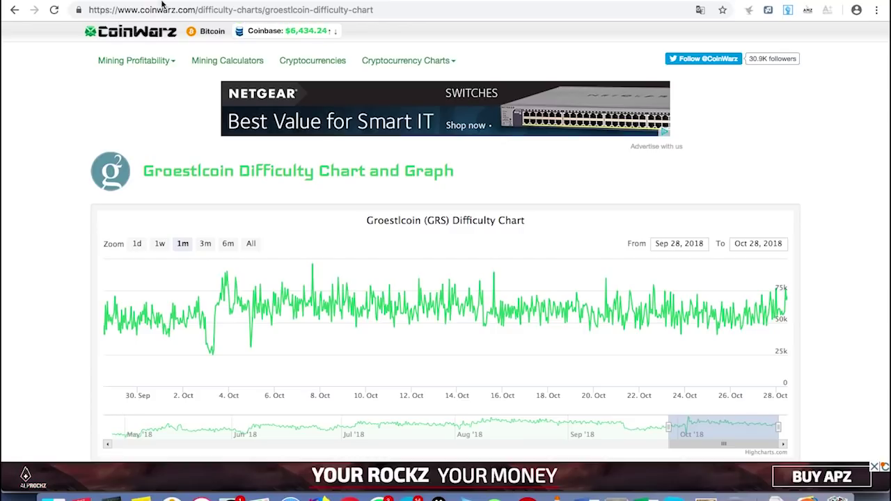
Check the Baikal BK-G28 algorithms table on ASIC Miner Value, then review the groestl coin calculators on WhatToMine
key(ctrl+Tab)
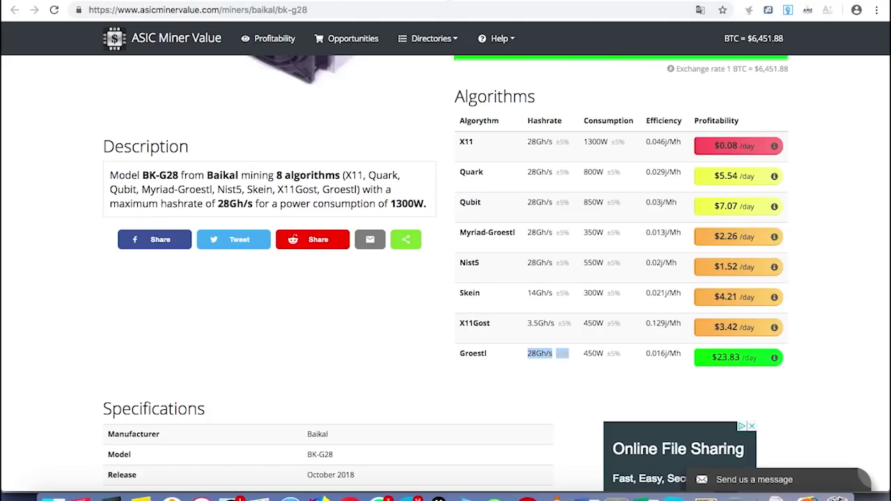
key(ctrl+Tab)
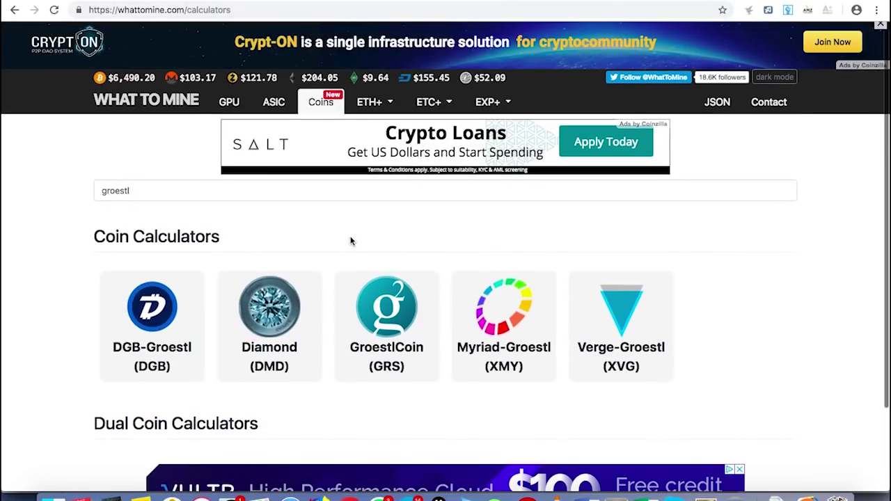
scroll(351, 241, down, 2)
scroll(351, 240, up, 2)
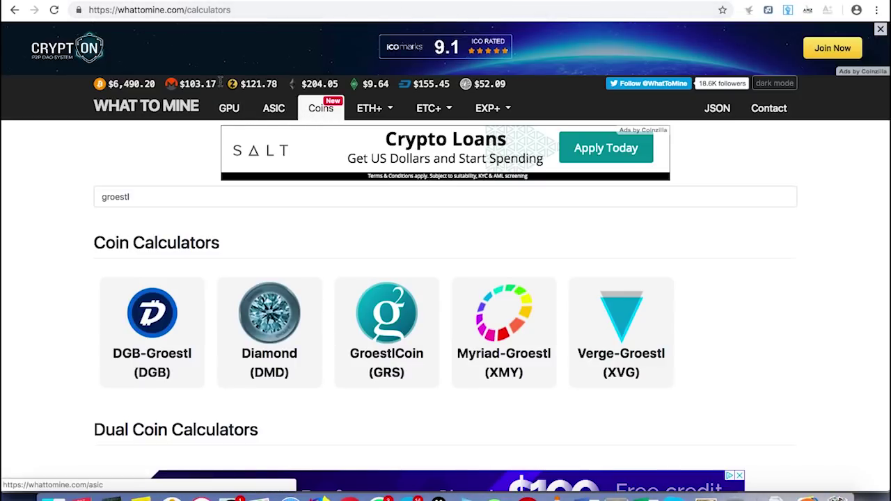
scroll(52, 330, down, 1)
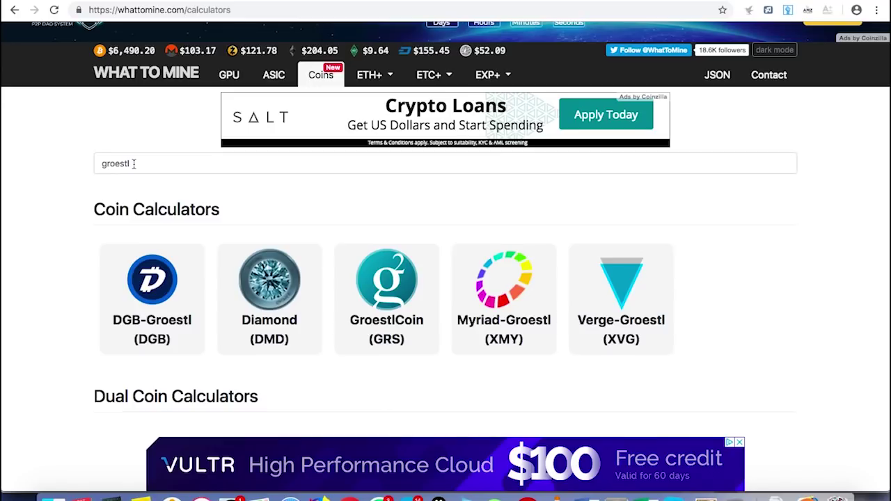
Search the WhatToMine coin calculators for x11 and browse the matching coins
double_click(432, 163)
key(BackSpace)
scroll(341, 287, down, 4)
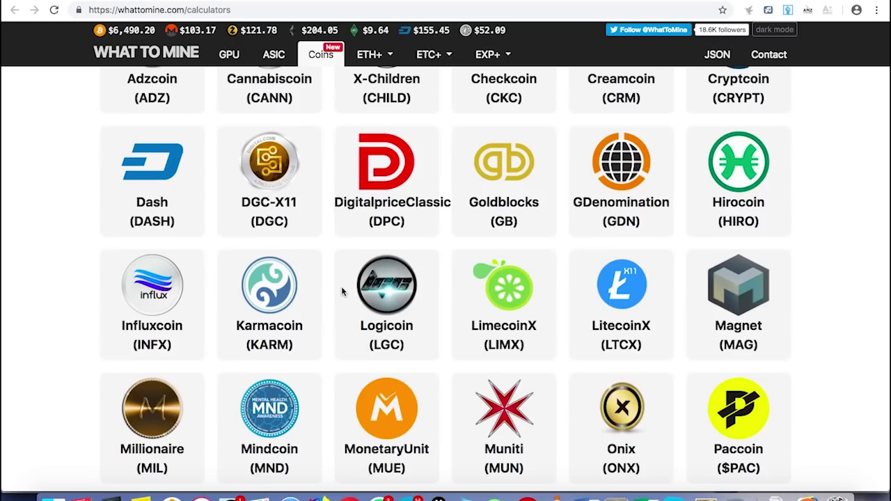
text(x11)
scroll(341, 286, down, 1)
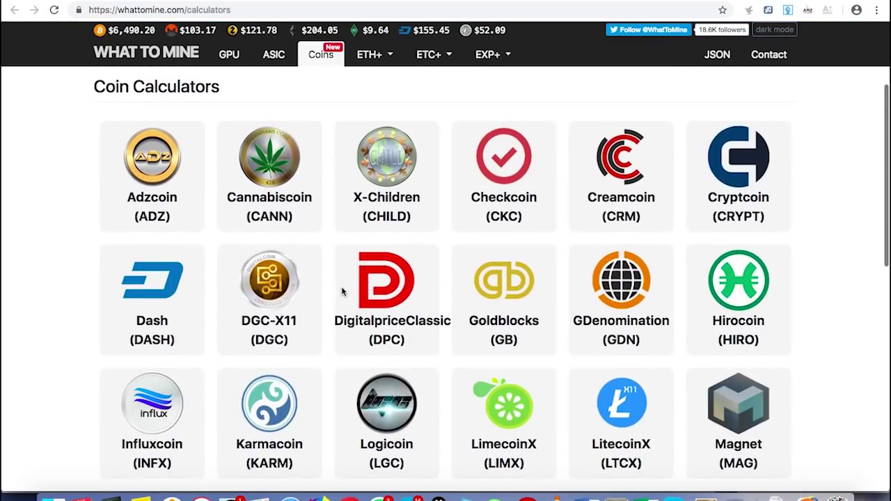
scroll(341, 291, down, 5)
scroll(341, 286, down, 3)
scroll(342, 293, up, 4)
Search the coin calculators for quark and Skein, then return to the Baikal BK-G28 page on ASIC Miner Value
key(BackSpace)
key(BackSpace)
key(BackSpace)
text(quark)
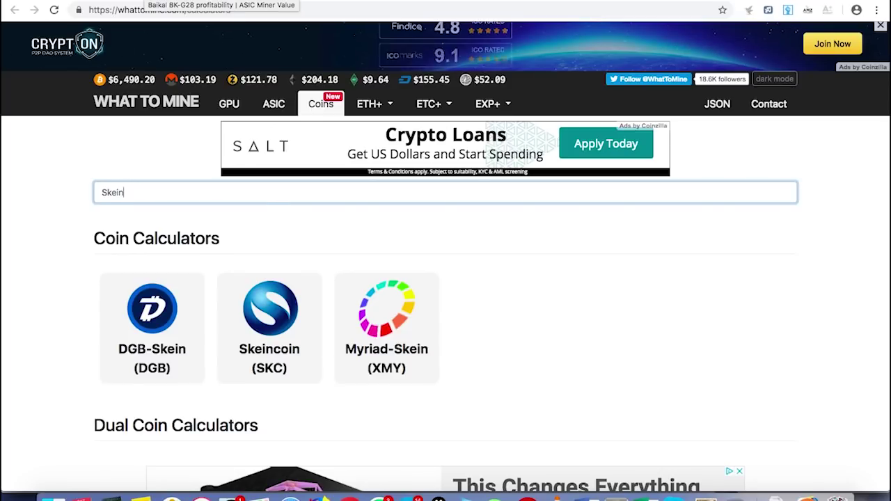
click(149, 1)
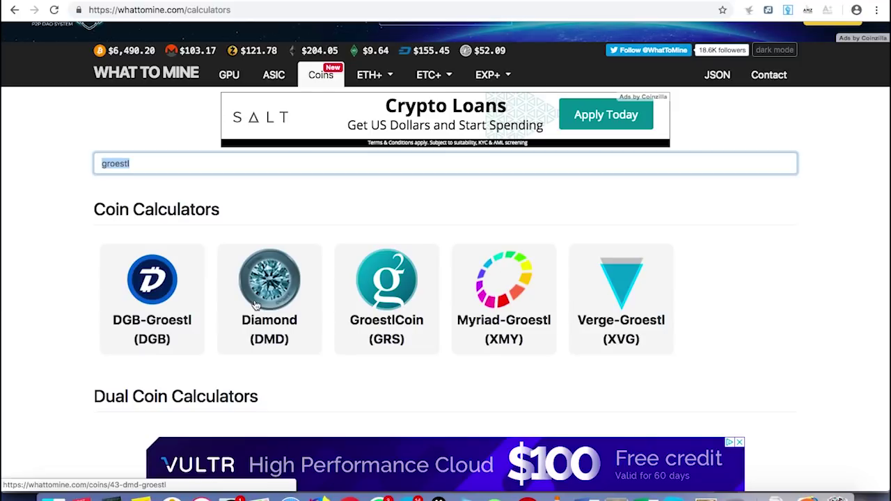
Open the Diamond (DMD) Groestl calculator and calculate the mining rewards for a hash rate of 28000 Mh/s
click(265, 320)
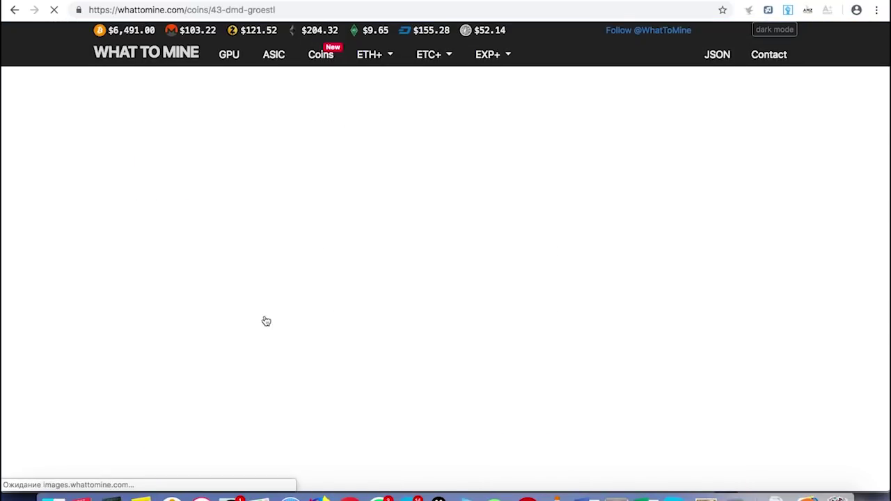
double_click(385, 156)
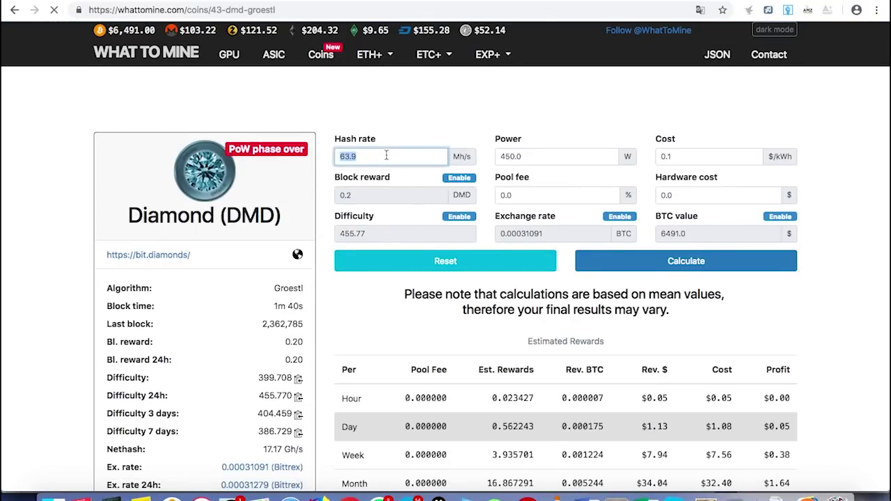
text(28000)
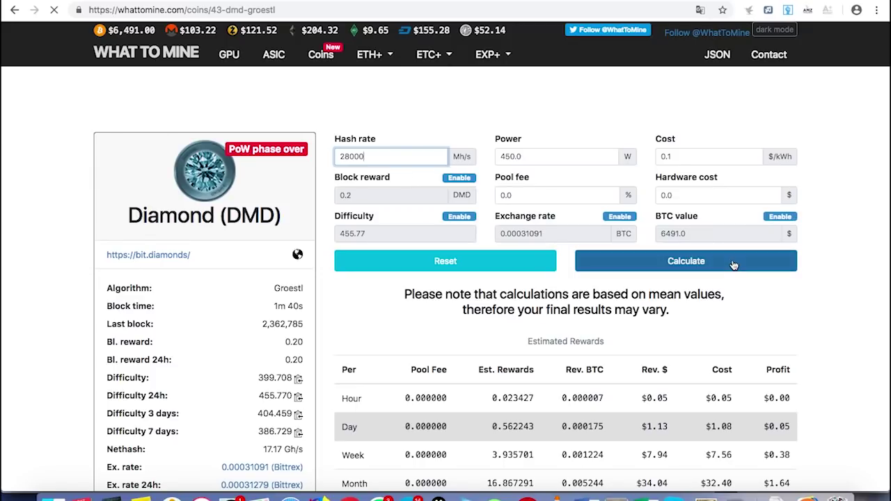
click(635, 261)
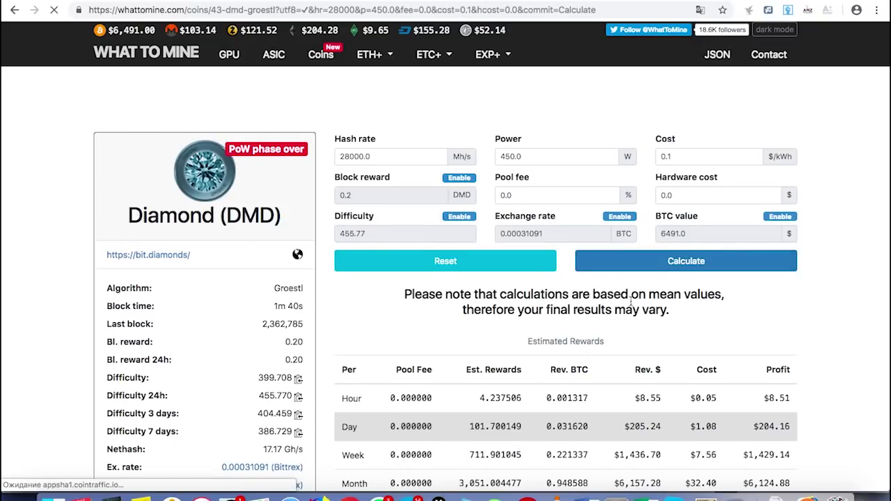
Review the Diamond estimated rewards and profit table and the exchange rates below it
scroll(710, 428, down, 1)
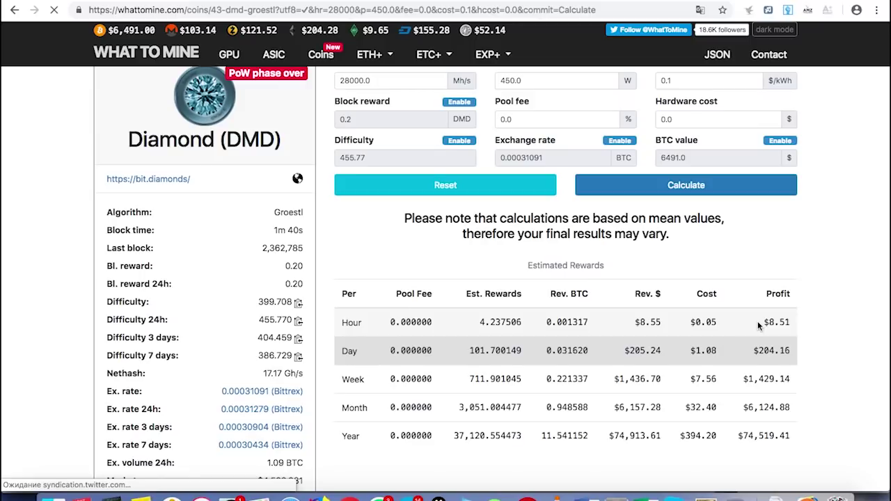
scroll(757, 321, up, 1)
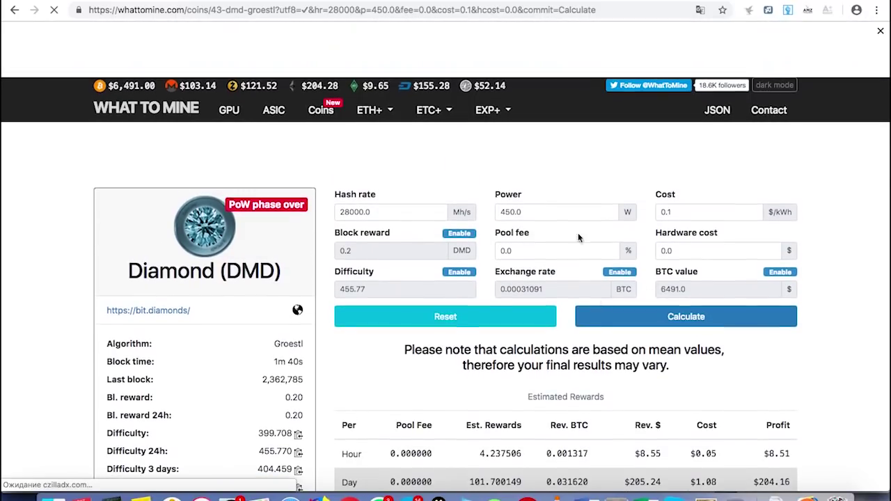
scroll(474, 318, down, 2)
scroll(503, 318, down, 3)
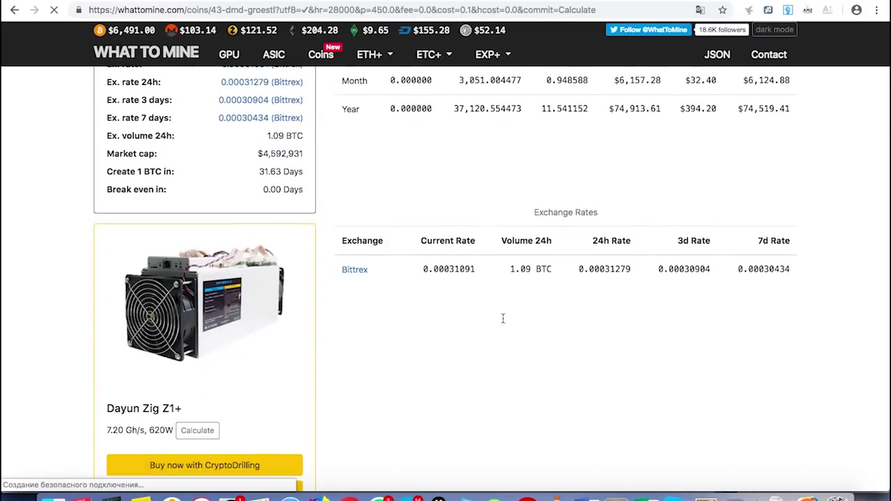
scroll(397, 277, up, 4)
scroll(396, 276, up, 2)
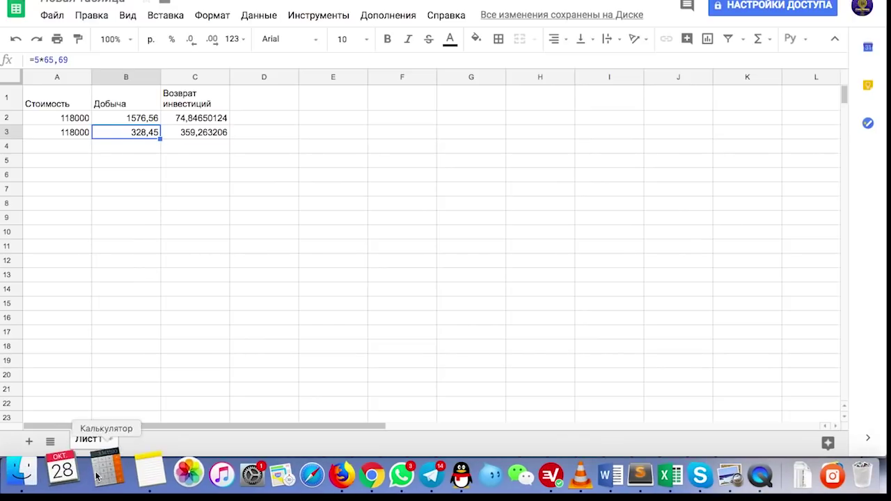
Inspect the miner cost, daily mining income and return-on-investment cells in rows 2 and 3 of the Google Sheets spreadsheet
click(73, 122)
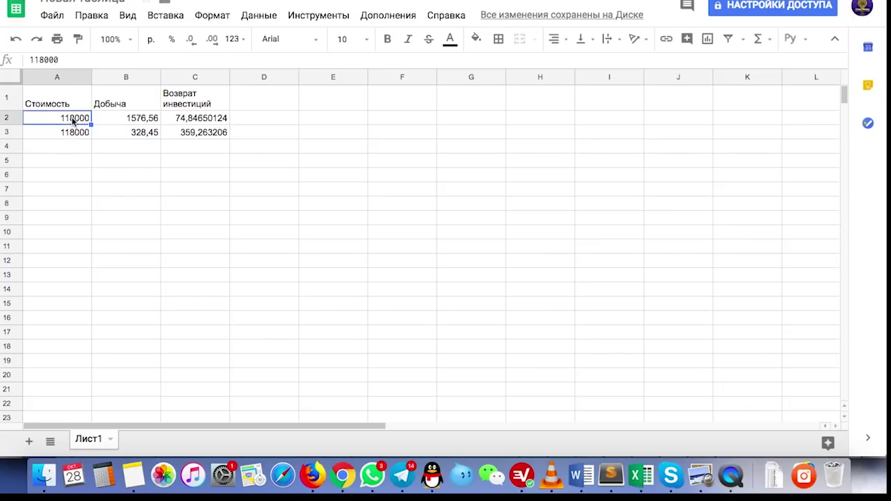
click(136, 123)
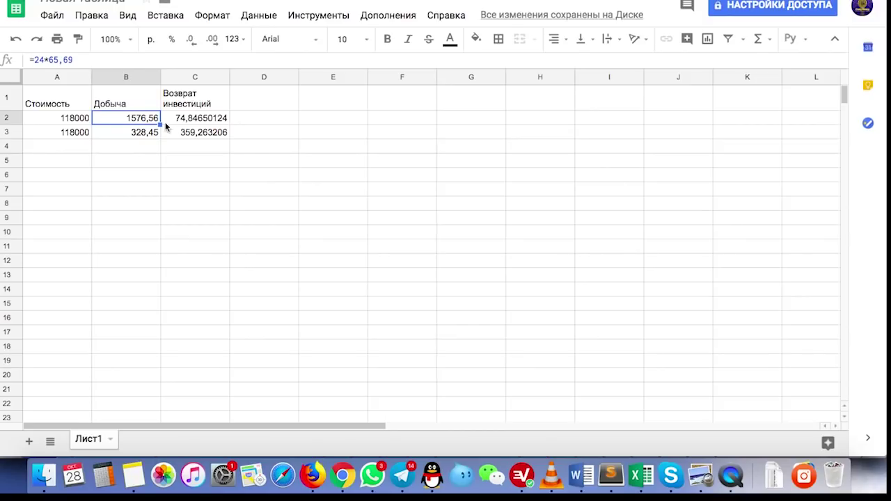
click(183, 124)
click(146, 122)
click(149, 134)
click(180, 137)
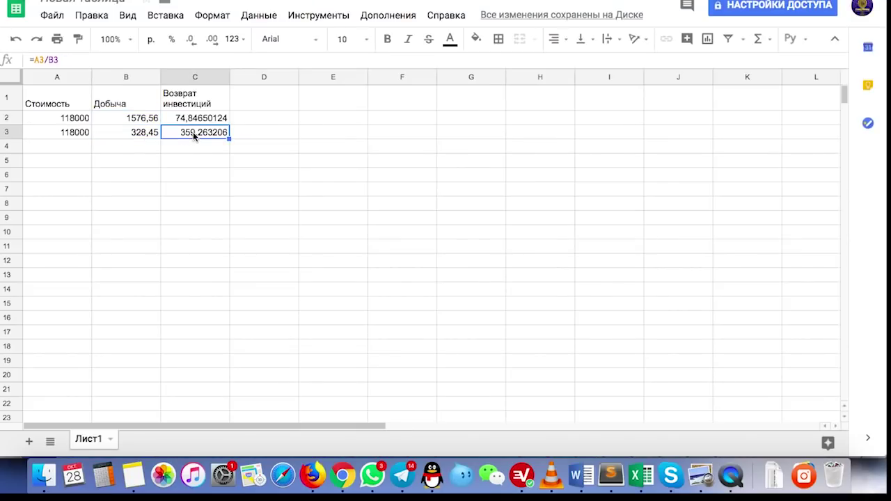
click(70, 131)
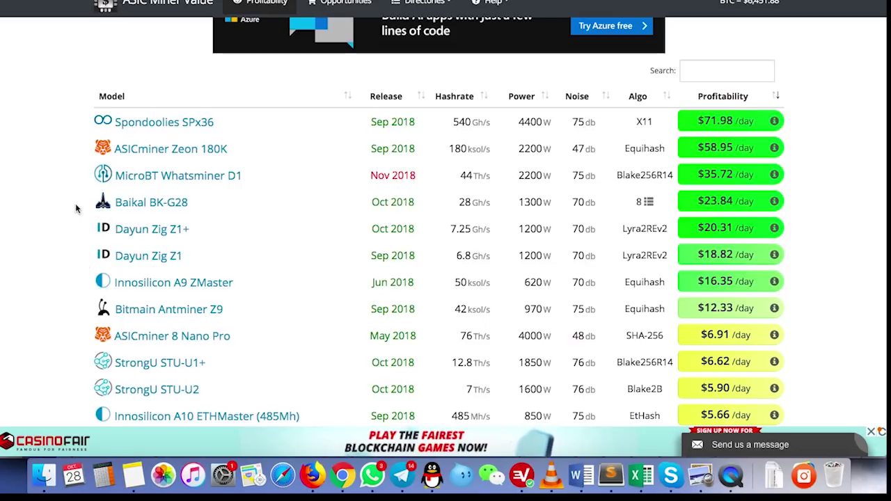
Browse the miner profitability ranking on ASIC Miner Value
scroll(75, 203, down, 3)
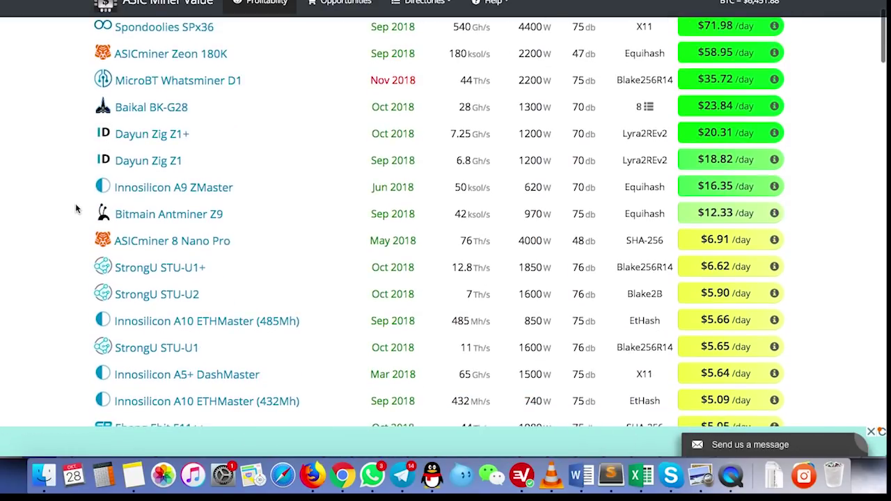